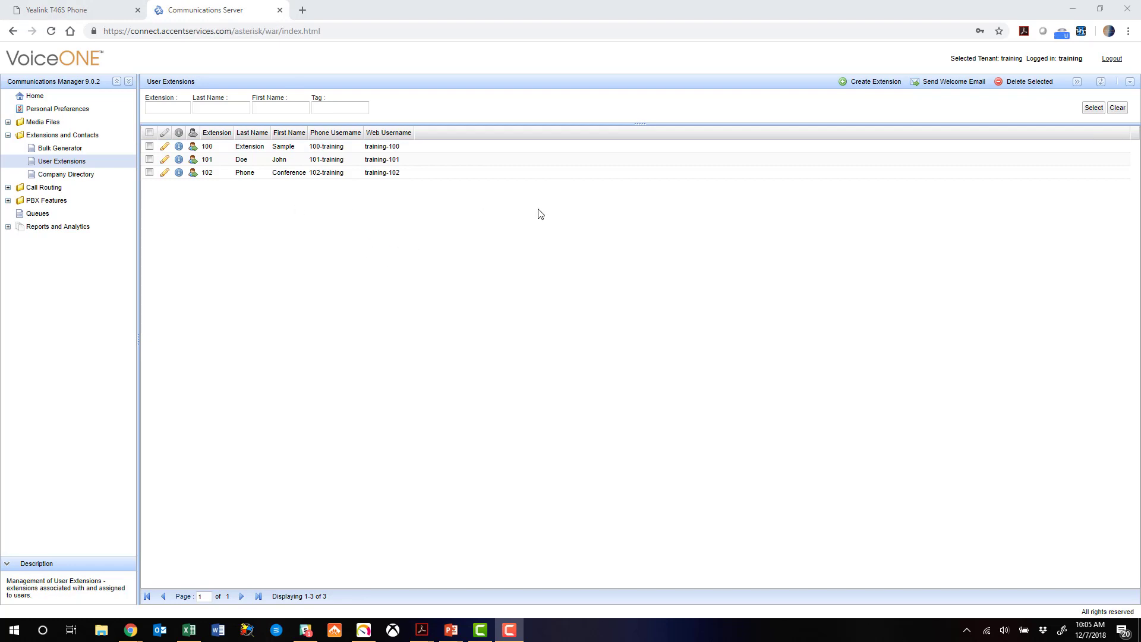
- Fill a new extension form: Yealink T46S, extension 103, phone model Yealink T46G
left_click(868, 83)
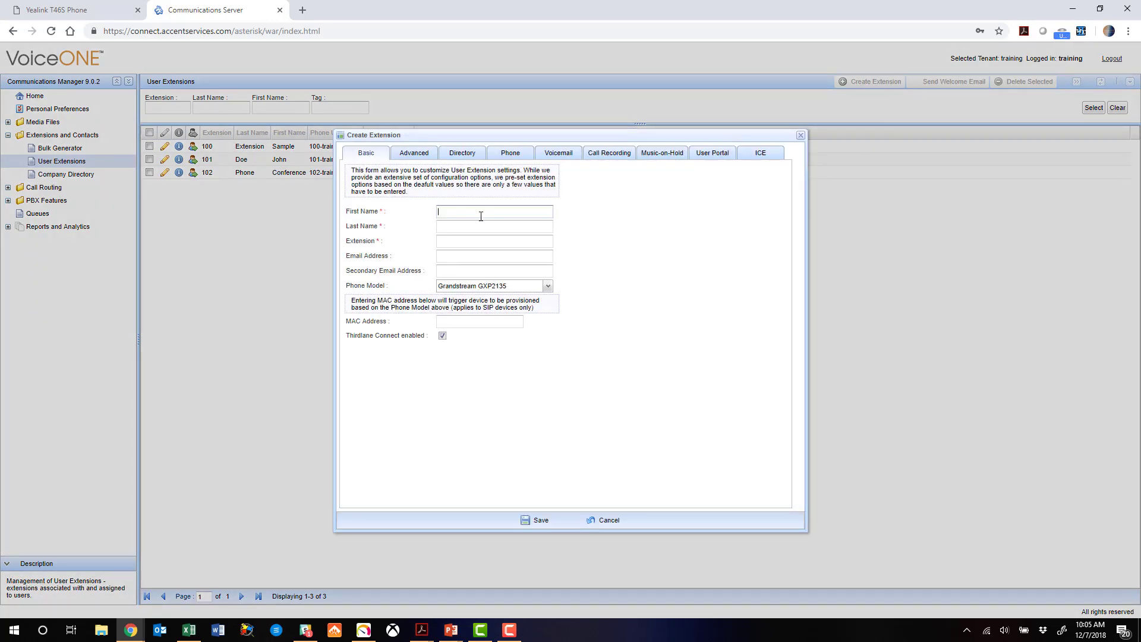
key("Tab")
left_click(478, 240)
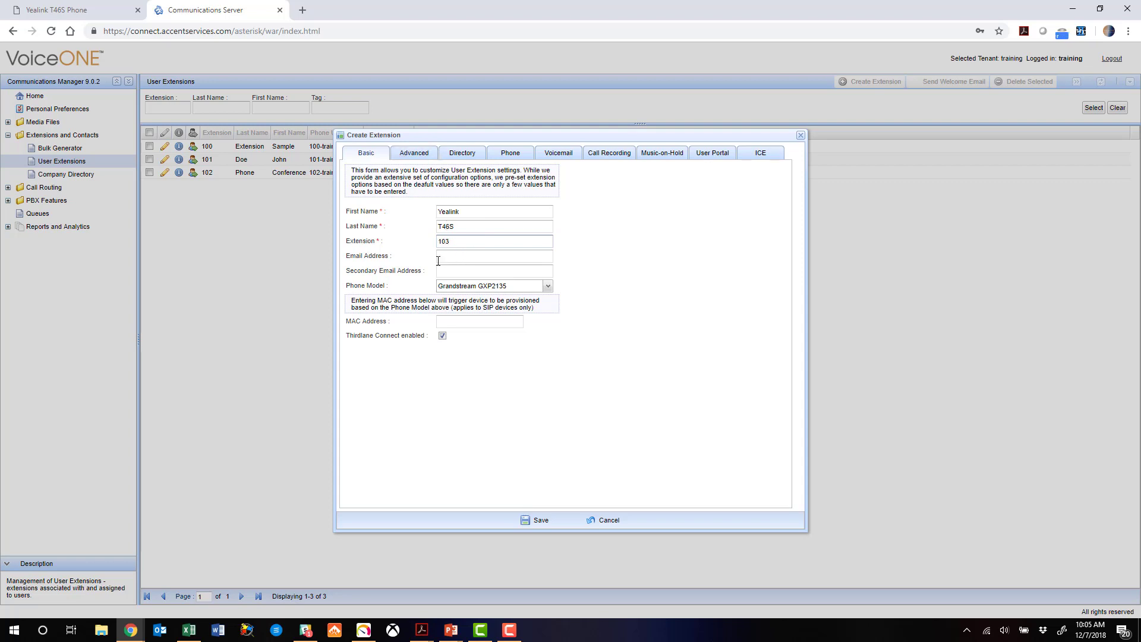
left_click(547, 285)
left_click_drag(563, 359, 573, 432)
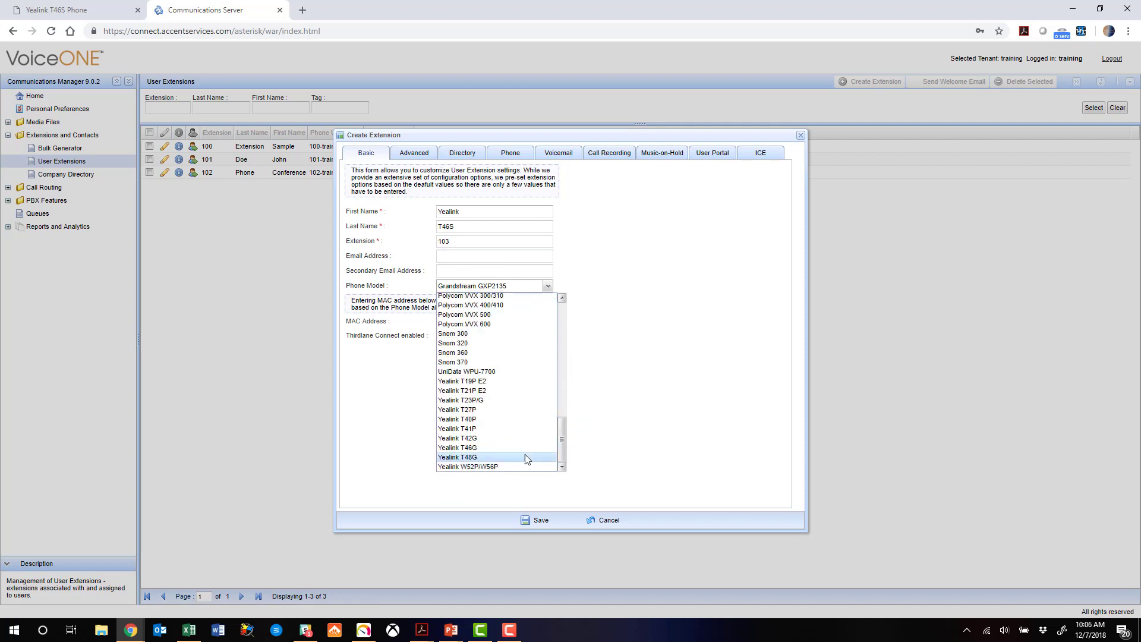
left_click(491, 449)
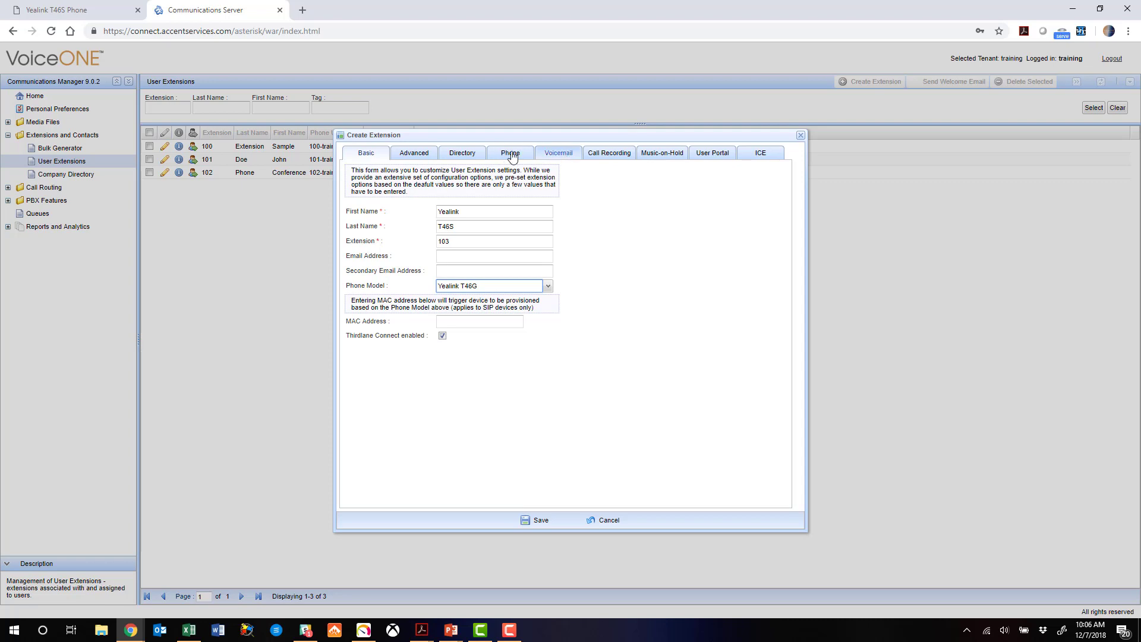
- Copy the generated SIP password from the extension's Phone settings
left_click(503, 153)
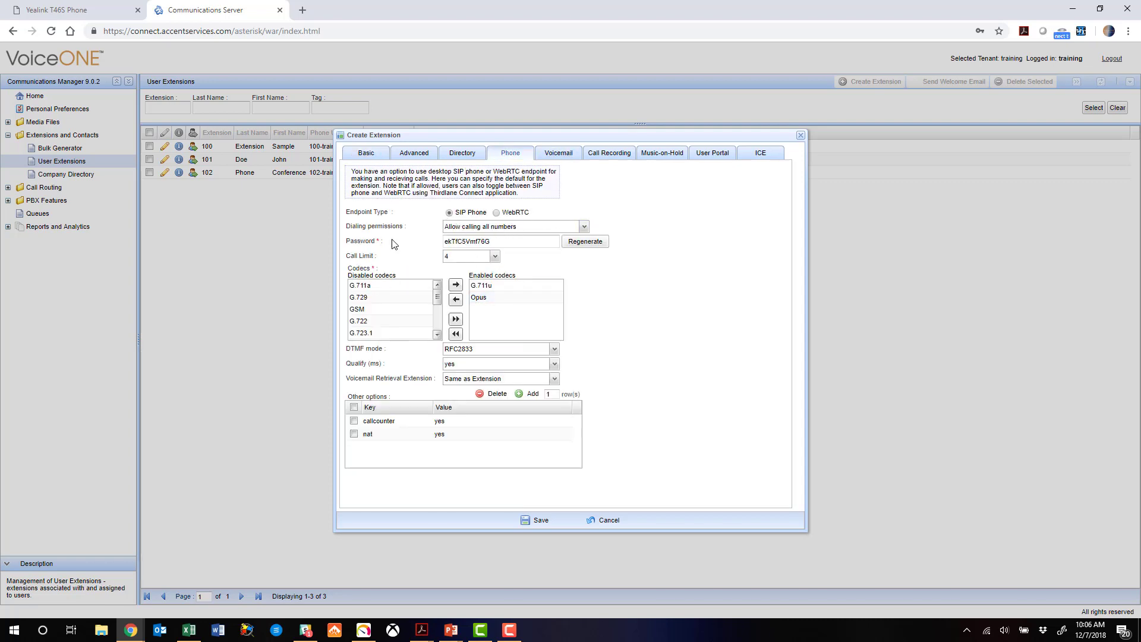
left_click_drag(522, 241, 427, 246)
right_click(465, 245)
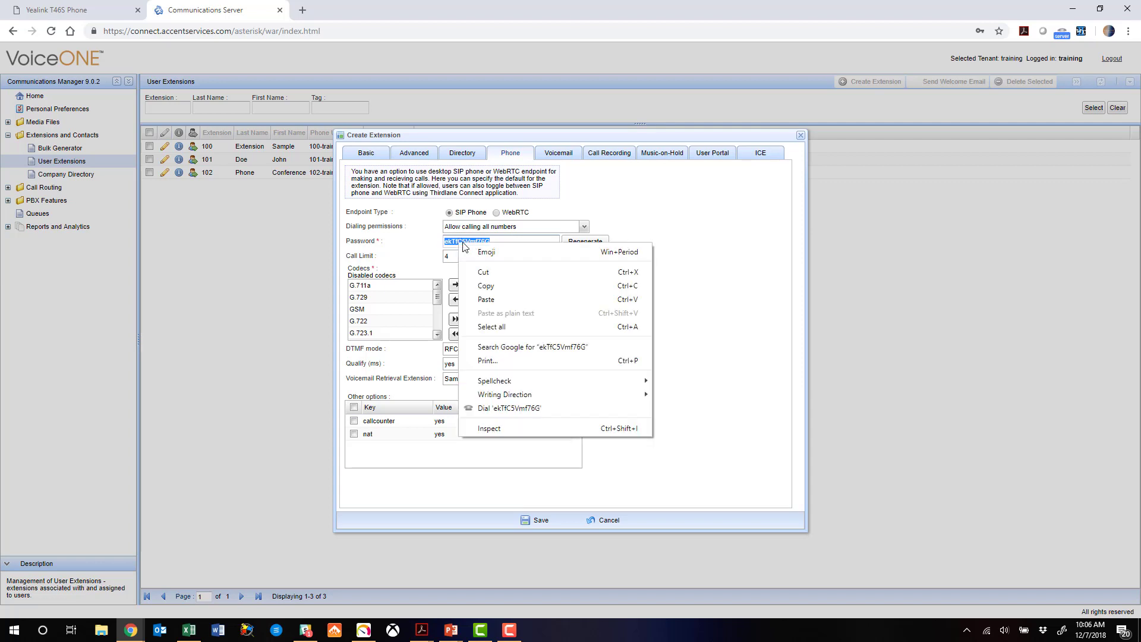
left_click(486, 286)
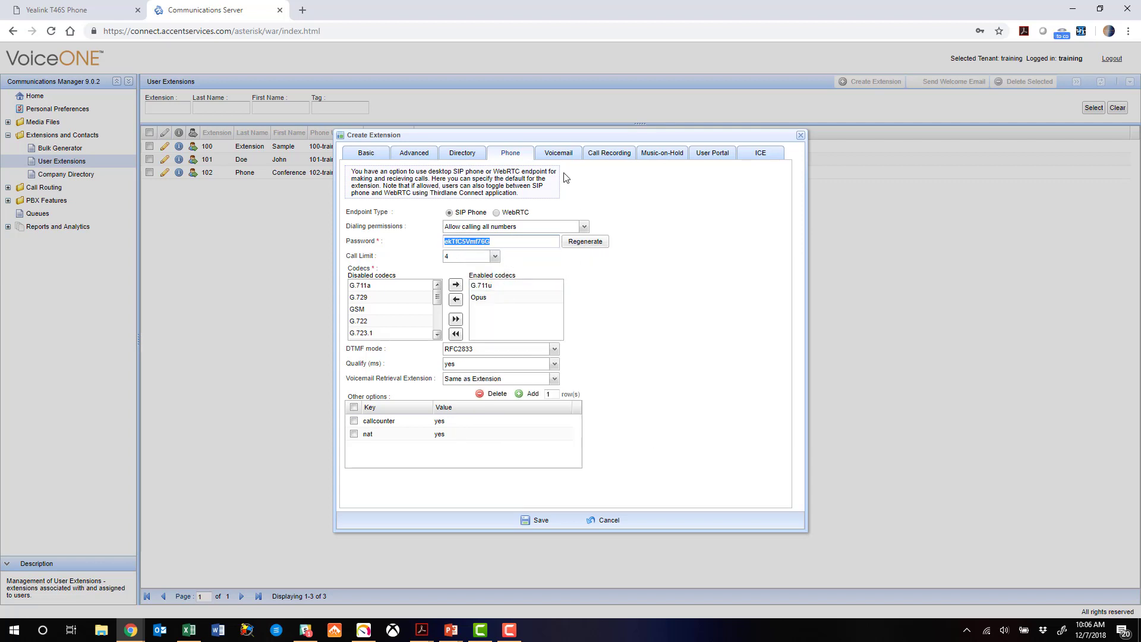
- Save extension 103 so it appears in the extensions list
left_click(548, 154)
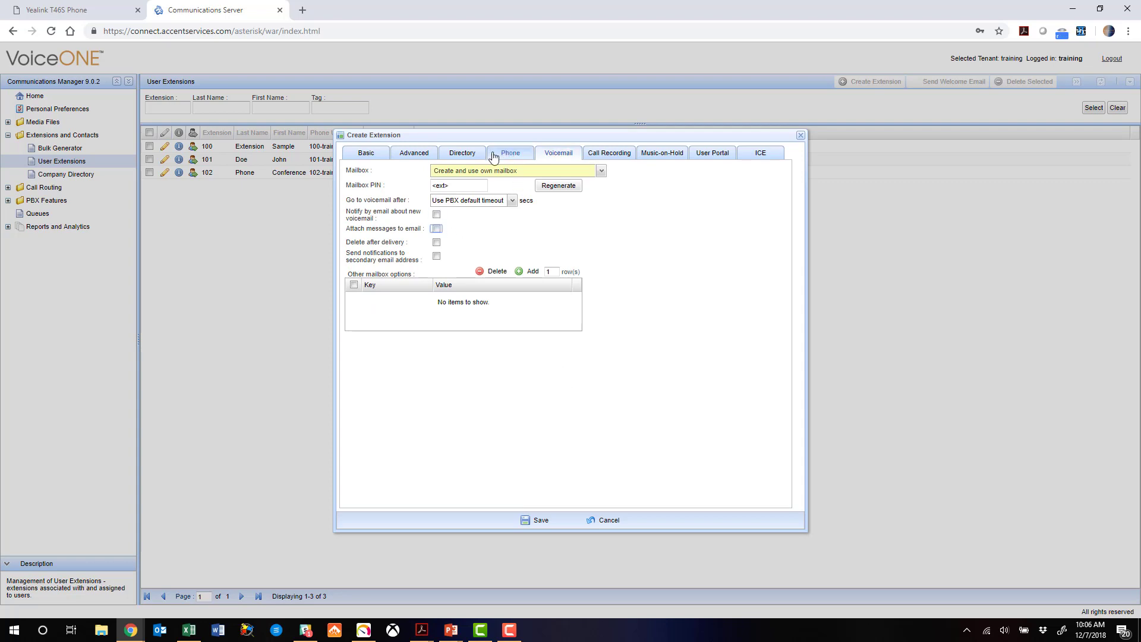
left_click(370, 154)
left_click(536, 520)
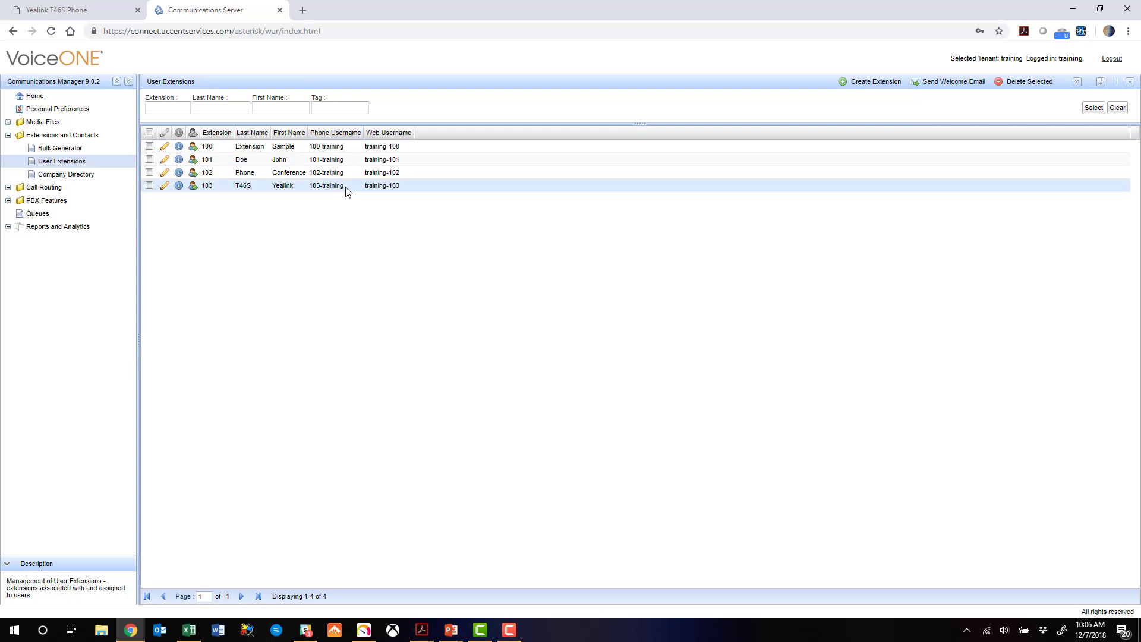
- Log in to the Yealink T46S web interface with the admin credentials
left_click(73, 9)
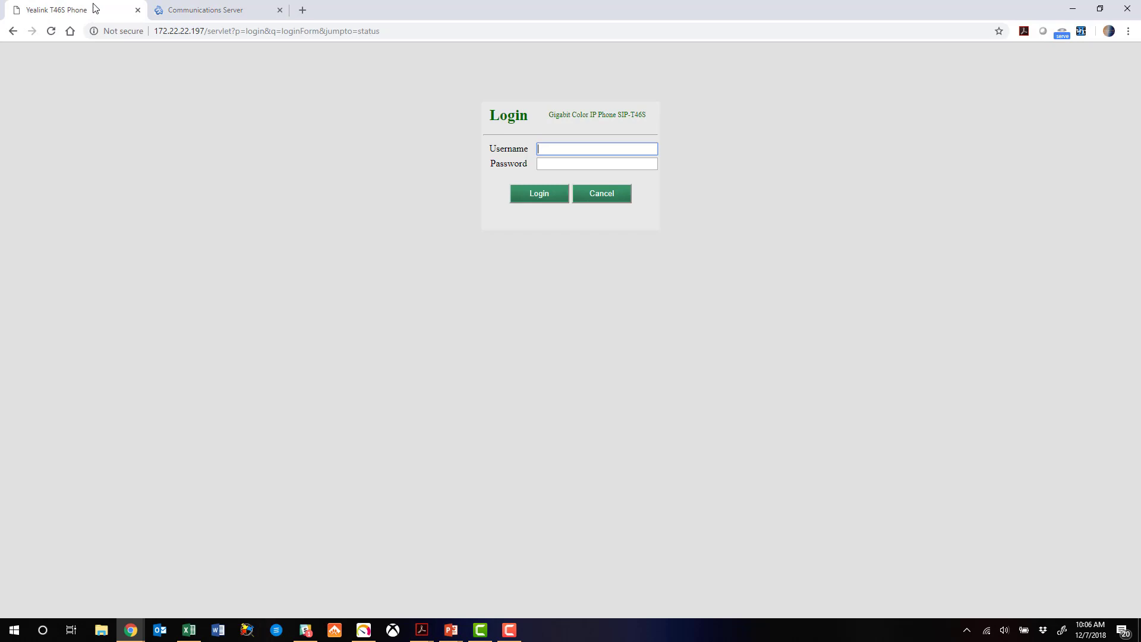
type("admin")
key("Tab")
type("admin")
key("Return")
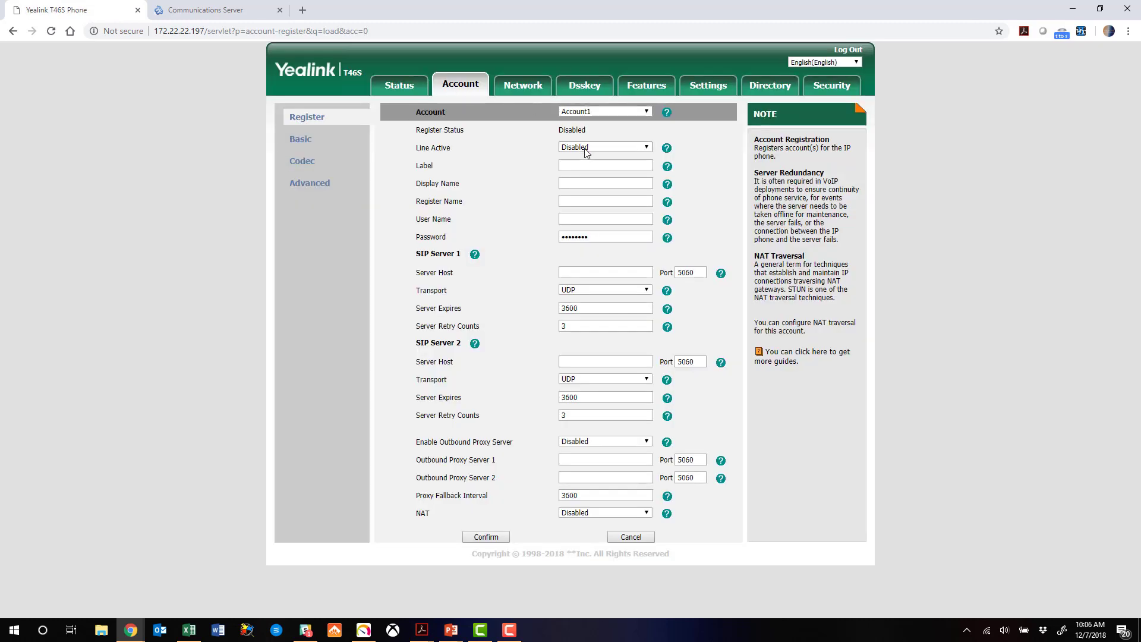
- Set Account1 label and display name to 103, register and user name 103-training
left_click(581, 167)
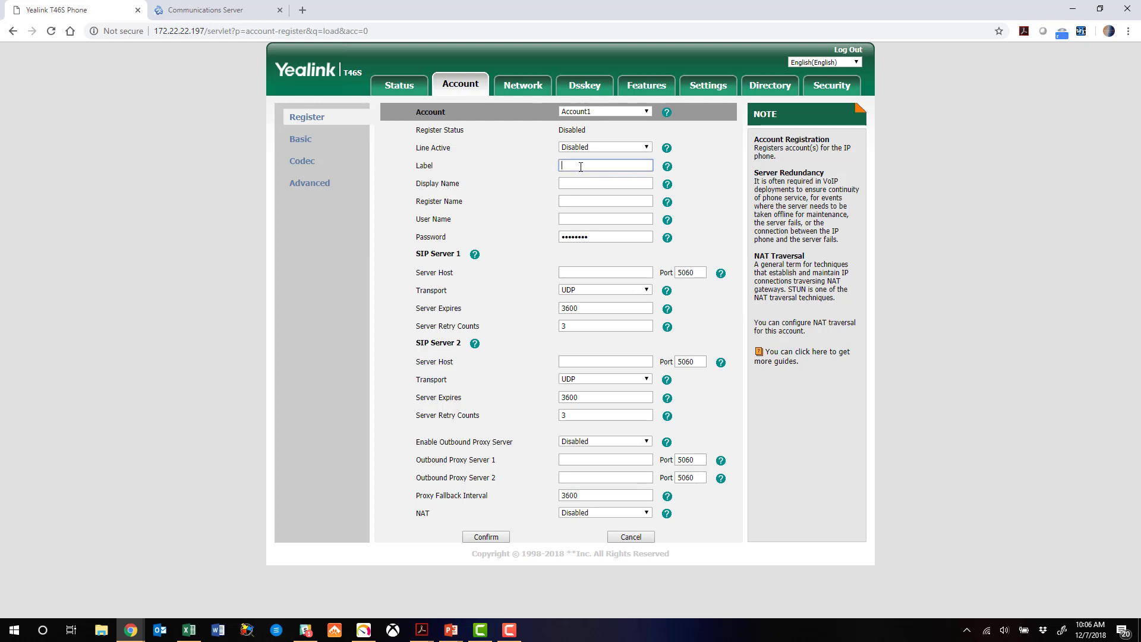
type("103")
key("Tab")
type("10")
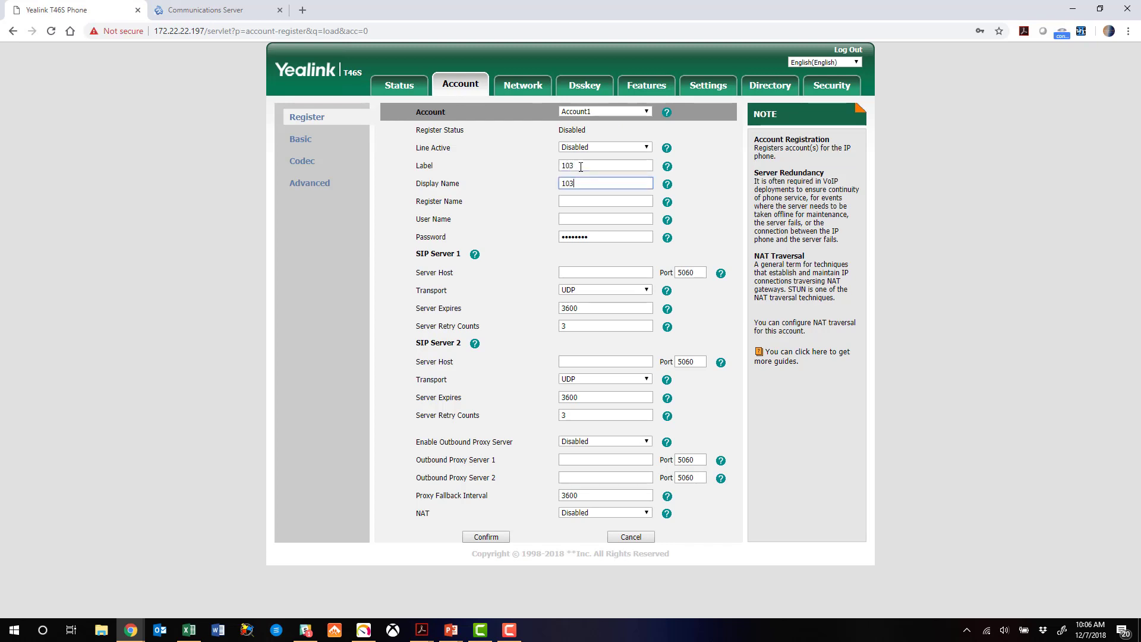
left_click(576, 202)
type("103")
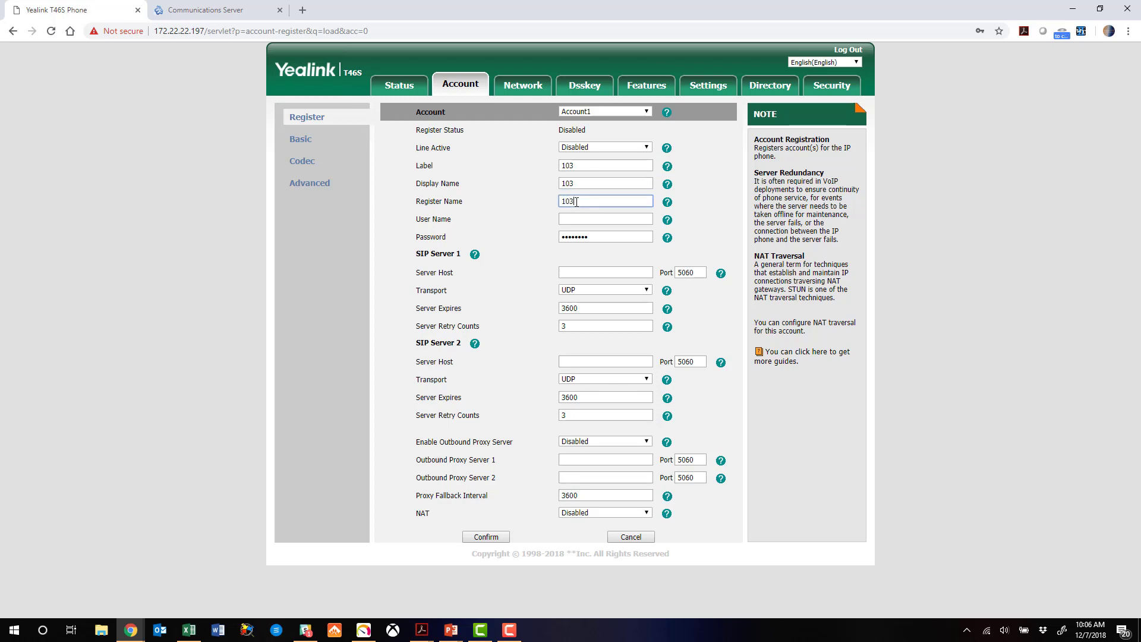
type("-Training")
left_click(586, 218)
type("103-t")
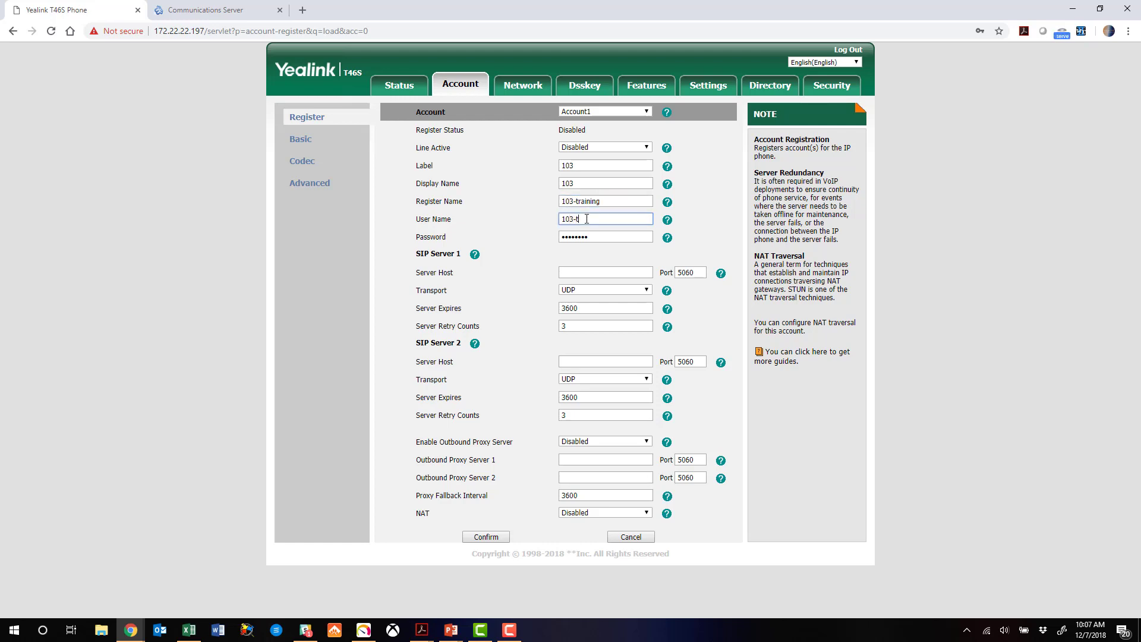
type("raining")
- Replace the Account1 password with the copied extension SIP password
double_click(577, 236)
right_click(586, 241)
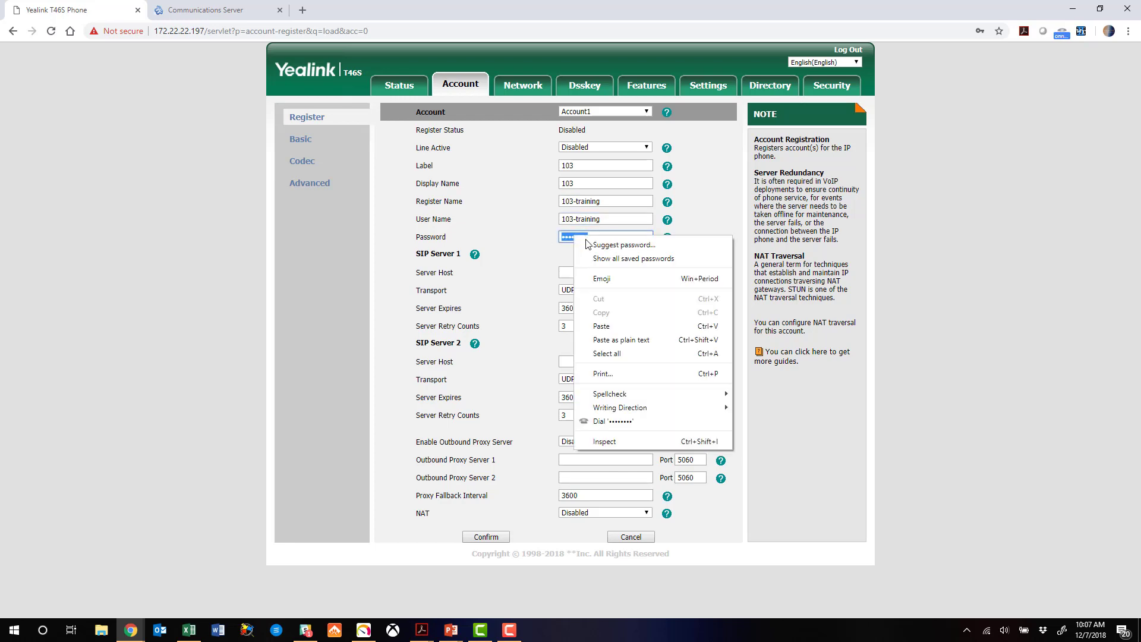
left_click(607, 326)
- Set Account1 server host to connect.accentservices.com with 1800-second expiry and confirm
left_click(593, 273)
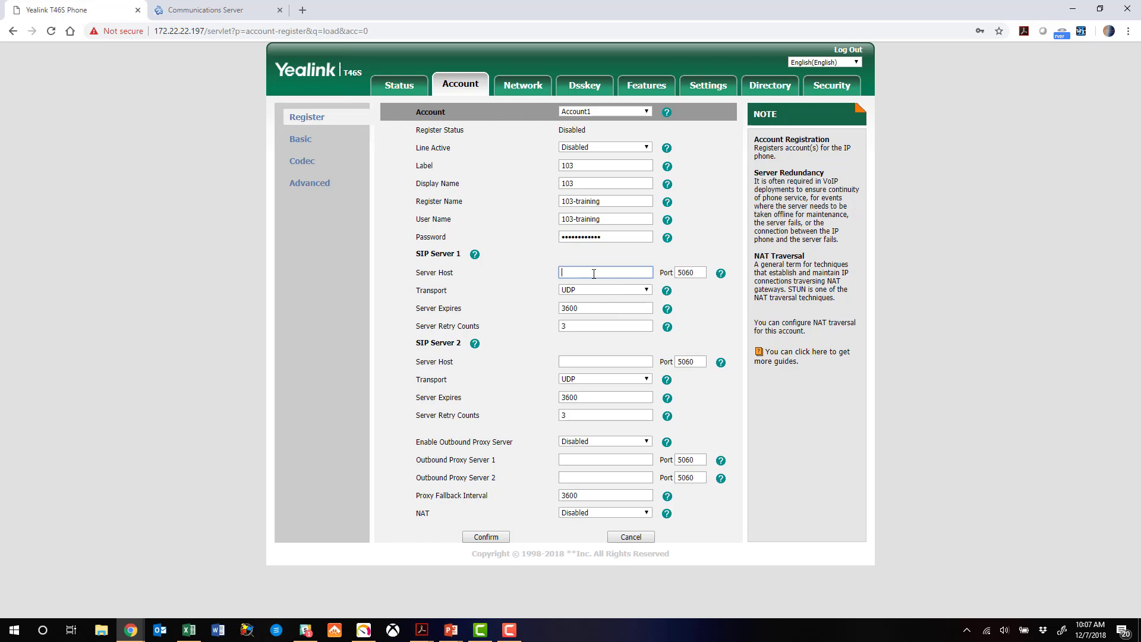
type("connect.accentservices.com")
double_click(588, 310)
type("18")
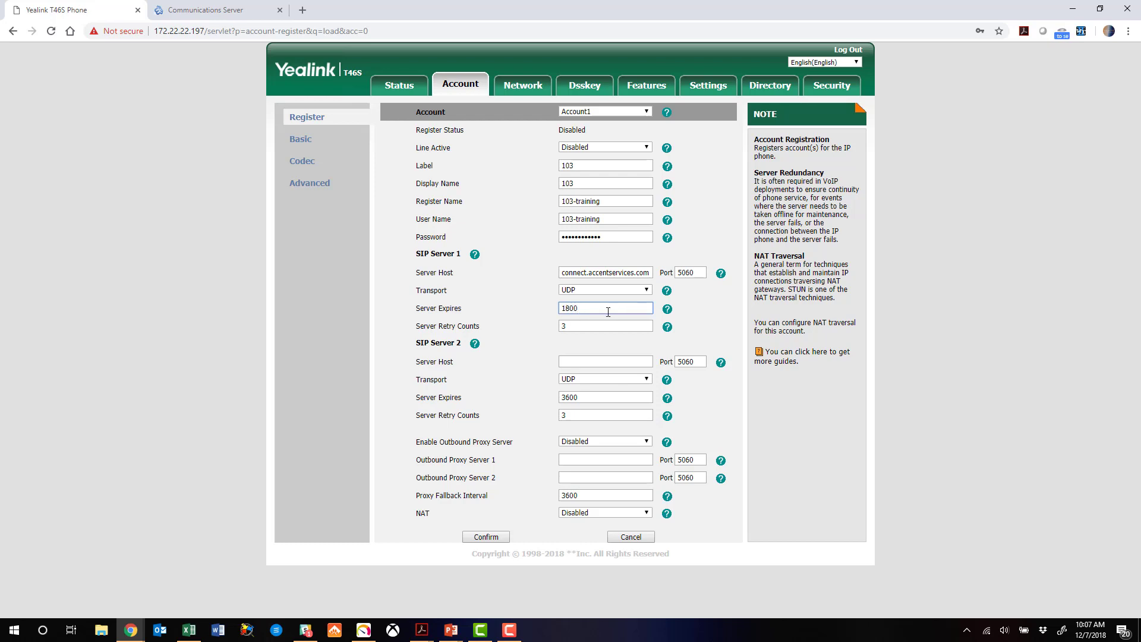
left_click(498, 538)
- Enable Account1's line and save so the account registers
left_click(622, 149)
left_click(609, 174)
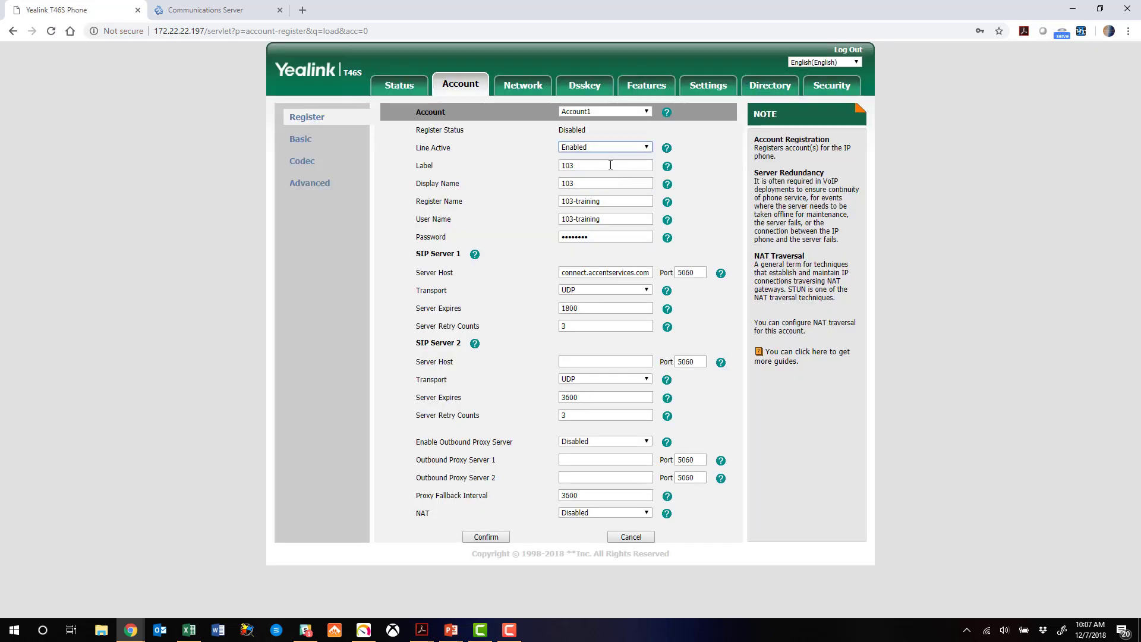
left_click(486, 536)
left_click(486, 539)
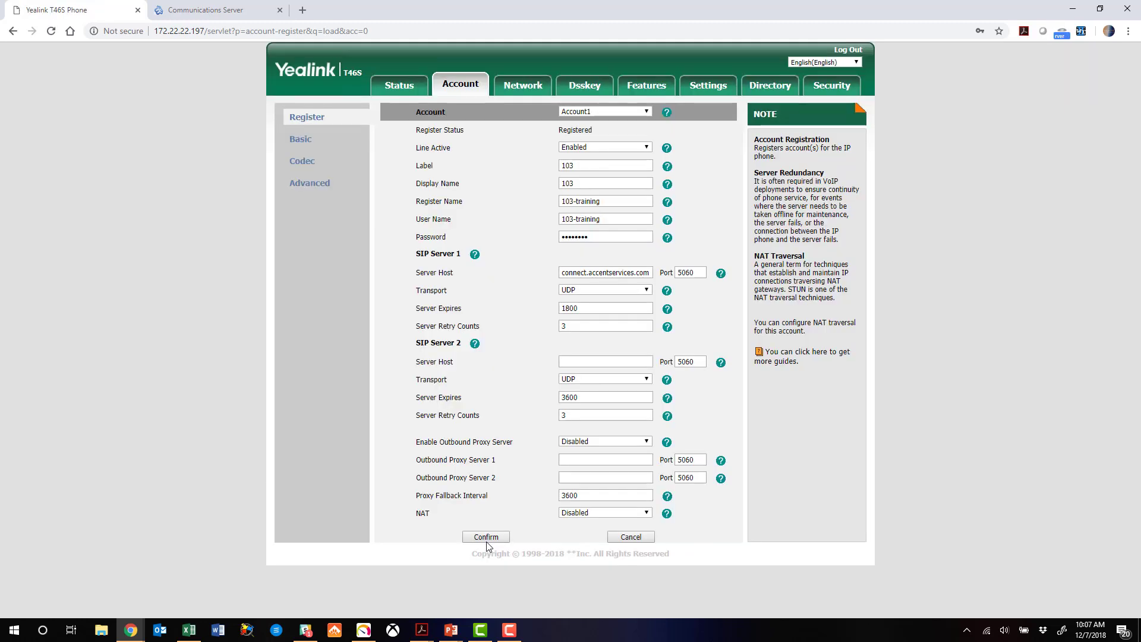
- Check that Account1 reports Registered, then return to VoiceONE's User Extensions list
left_click_drag(594, 130, 525, 130)
left_click(598, 137)
left_click(209, 13)
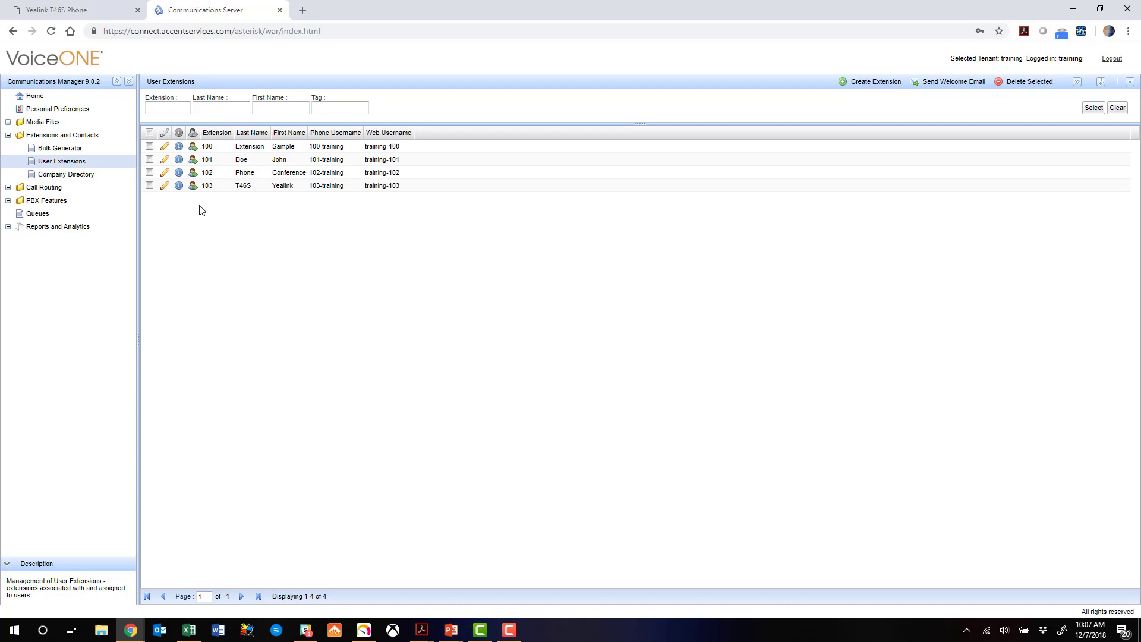
- Review extension 103's device status user agent and contact, then return to the phone's page
left_click(179, 185)
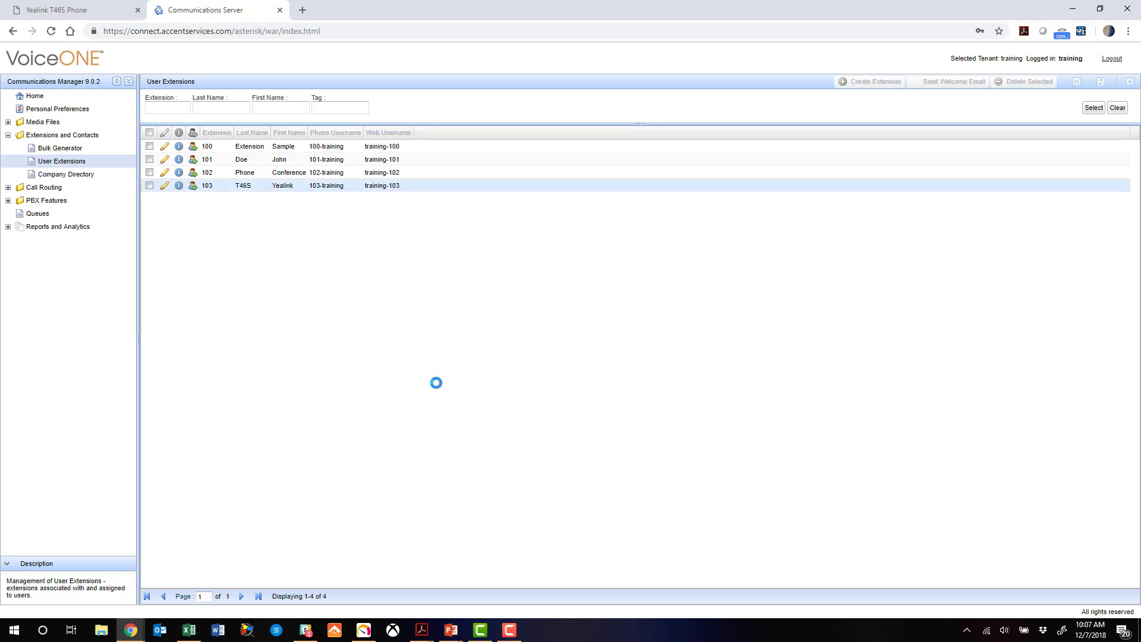
left_click_drag(589, 381, 679, 381)
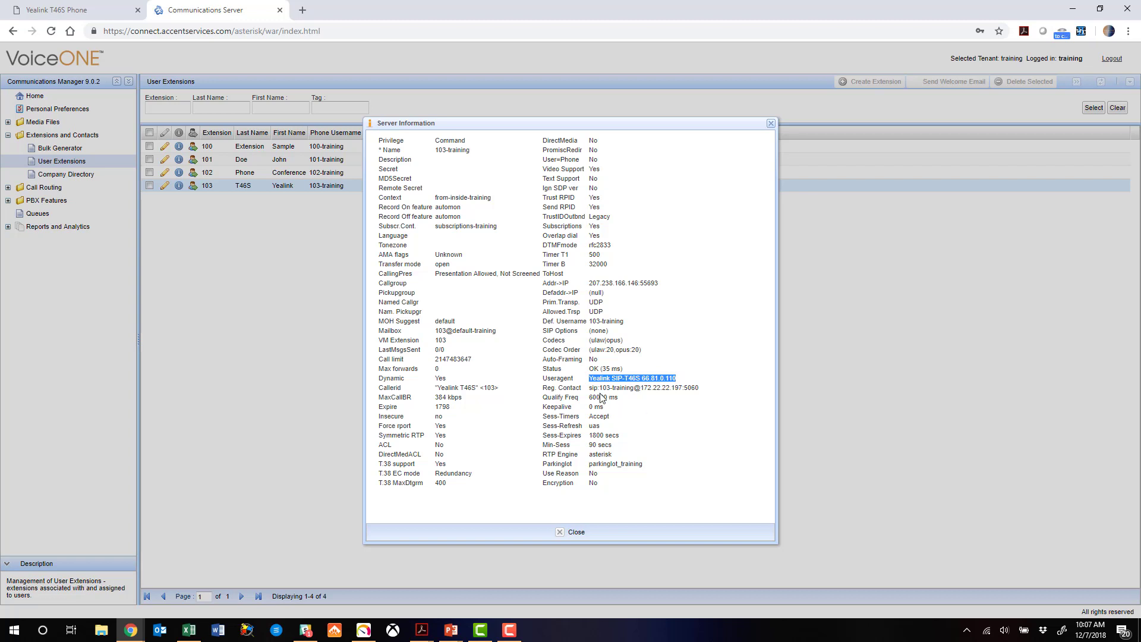
left_click_drag(592, 388, 695, 392)
left_click(616, 485)
left_click(574, 533)
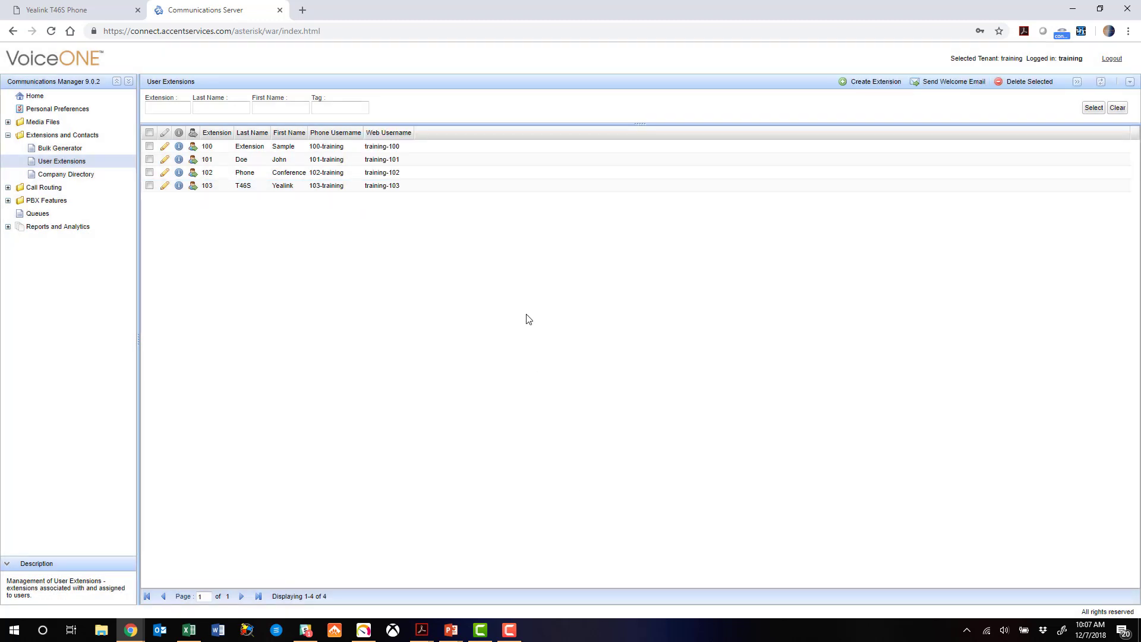
left_click(88, 11)
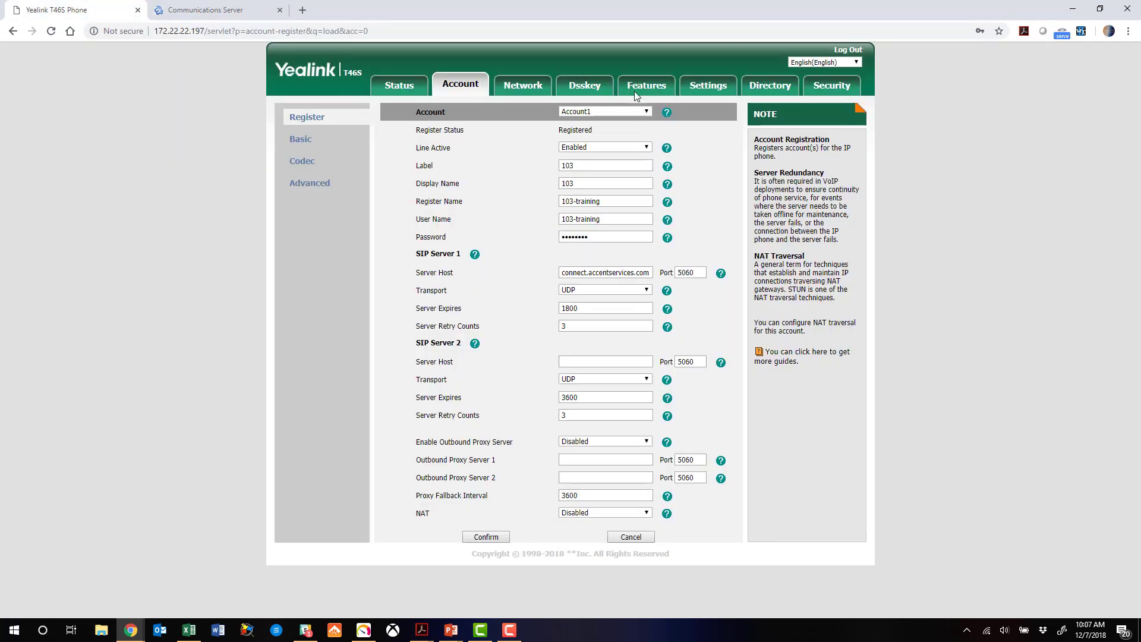
- Change Line Key3's type to BLF on the Line Key1-9 page
left_click(588, 86)
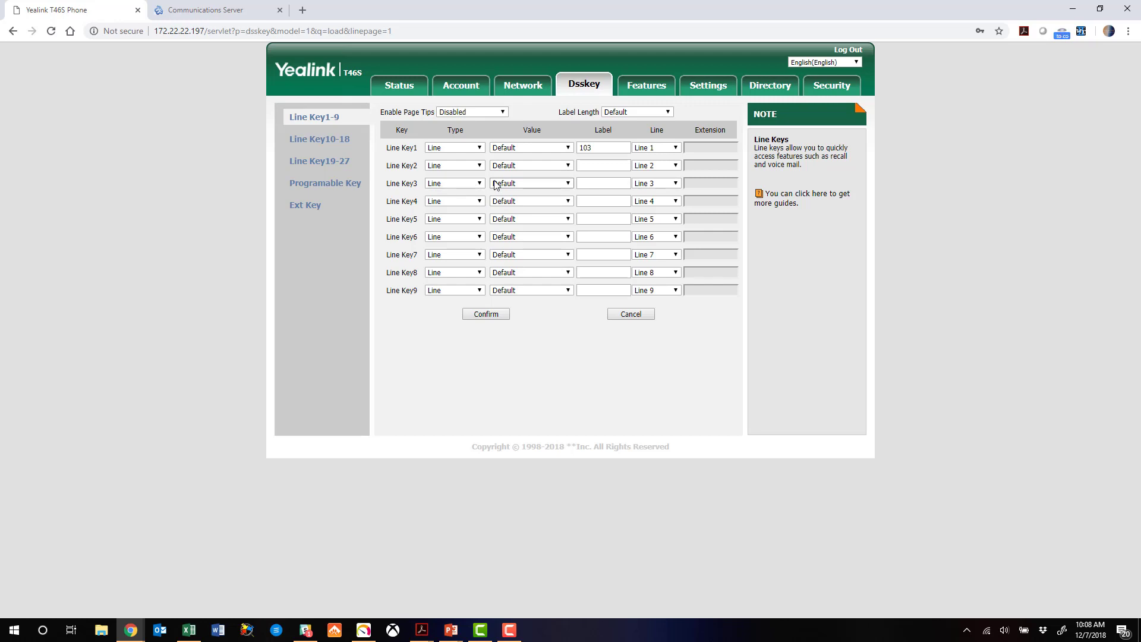
left_click(478, 183)
left_click(445, 256)
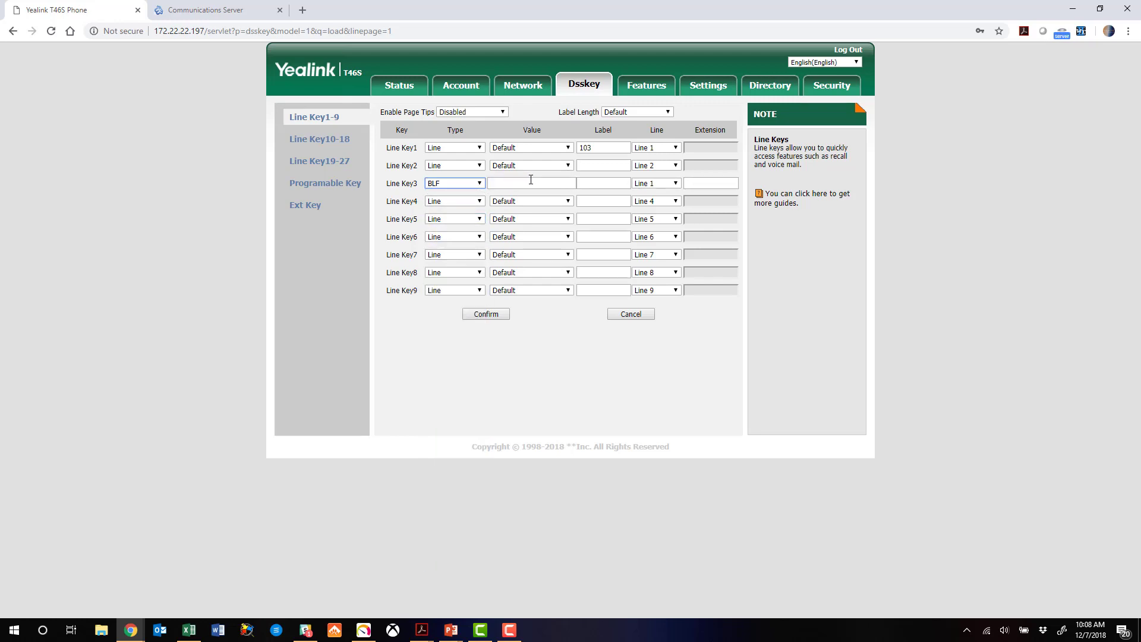
- Give Line Key3 value 102 and label Conf Phone on Line 1, and save
left_click(524, 181)
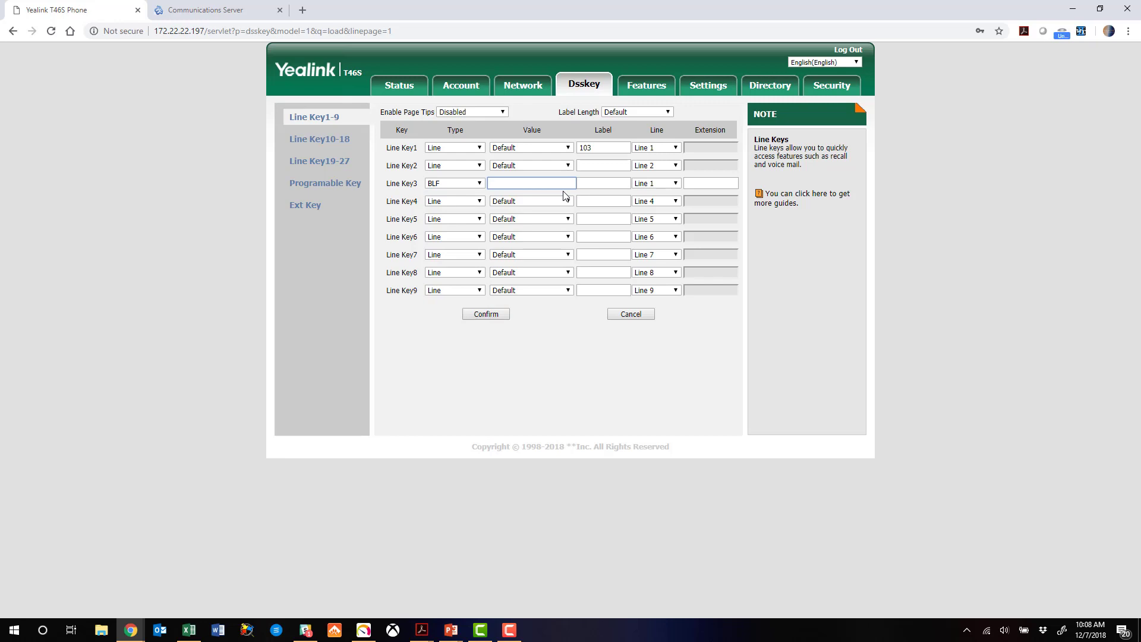
type("103")
key("BackSpace")
type("2")
left_click(583, 187)
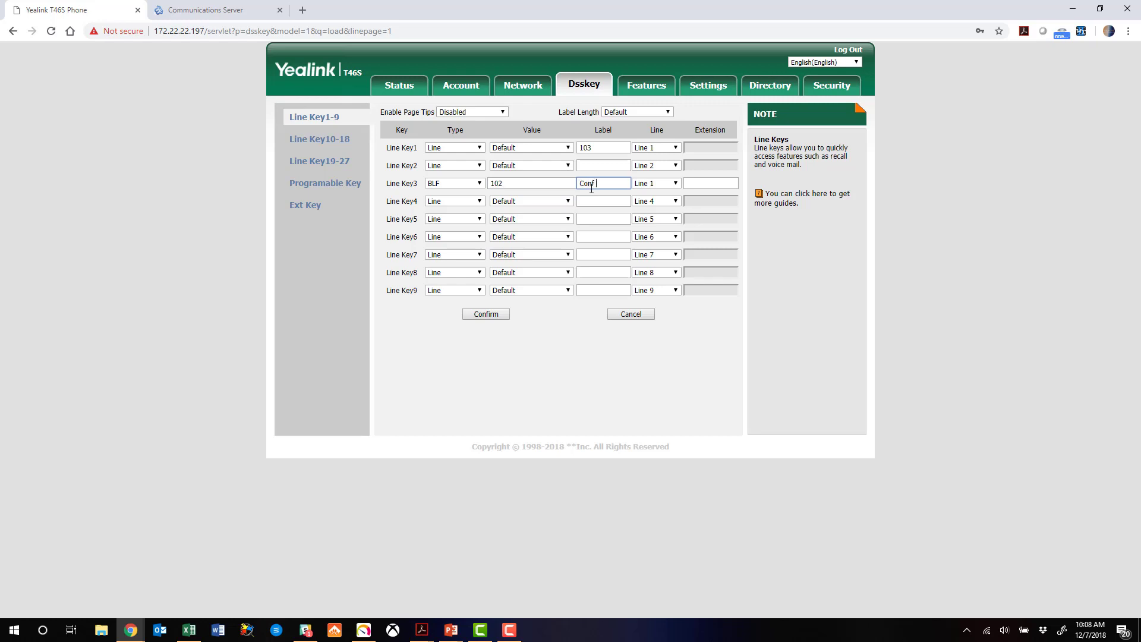
type("Conf Phone")
left_click(674, 184)
left_click(651, 192)
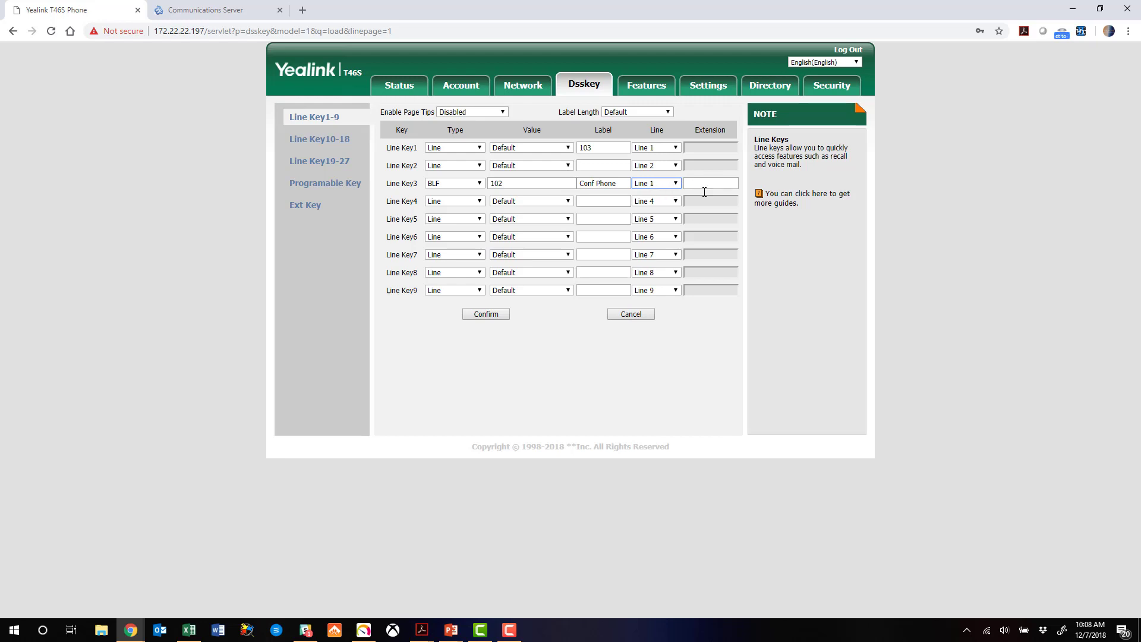
left_click(487, 316)
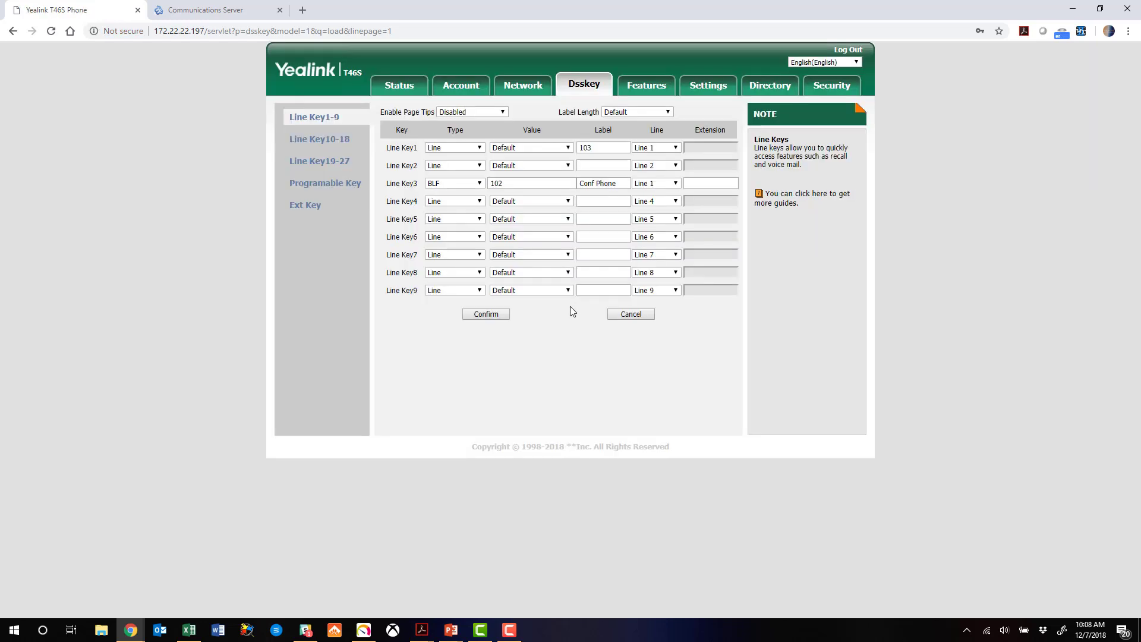